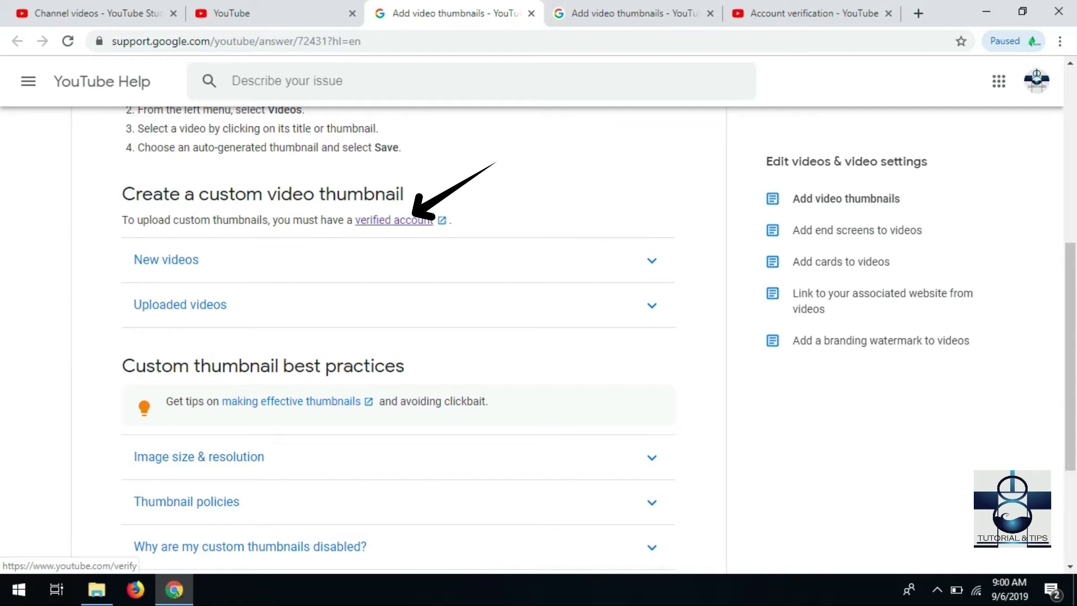
Choose text-message verification and submit the account's phone number to receive a 6-digit code
left_click(392, 220)
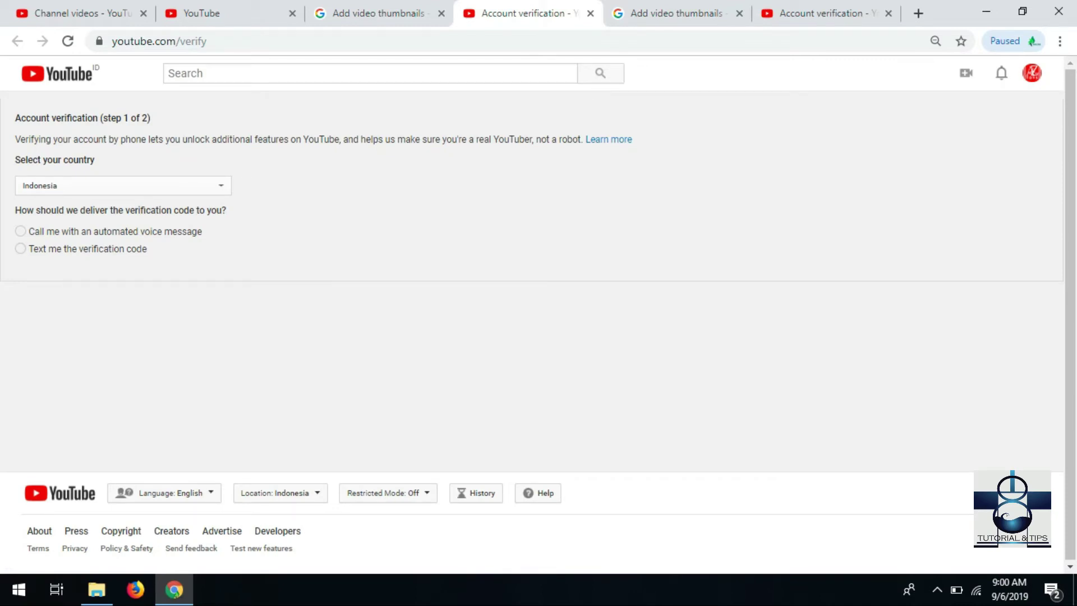
left_click(20, 249)
left_click(111, 340)
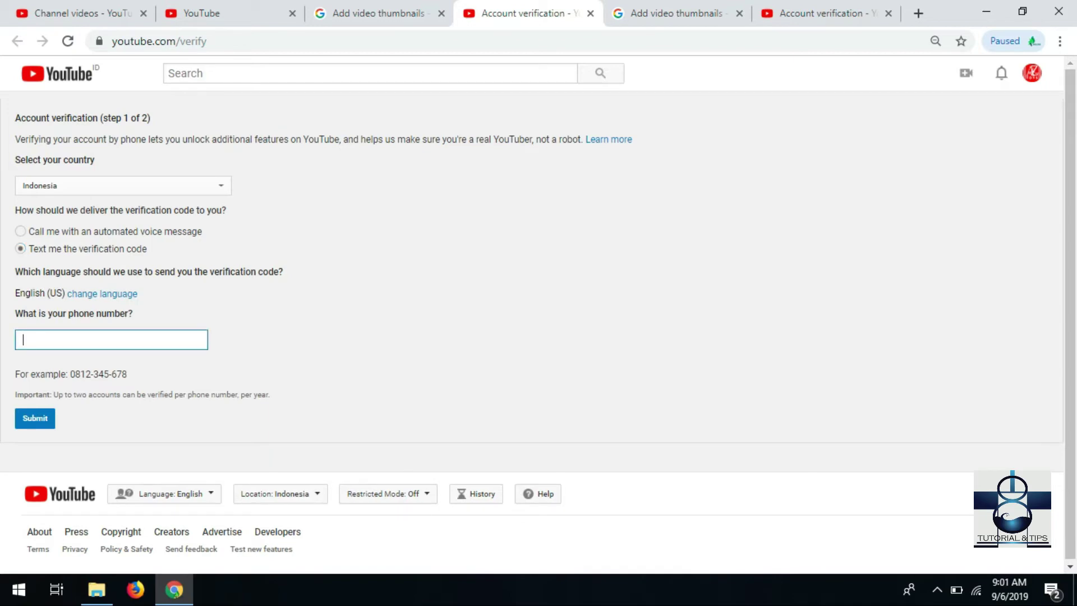
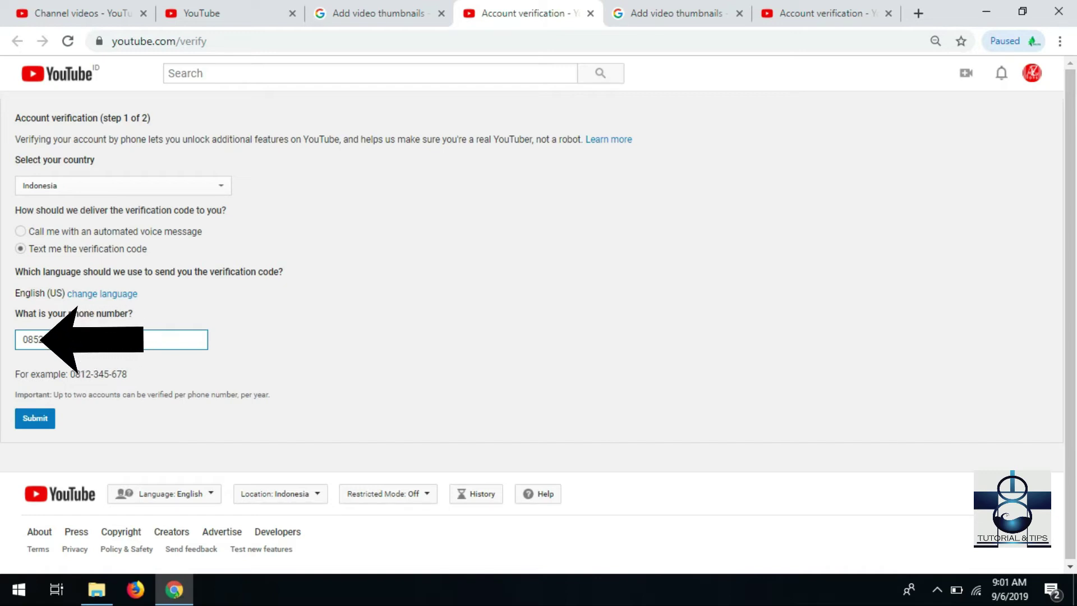
key("Return")
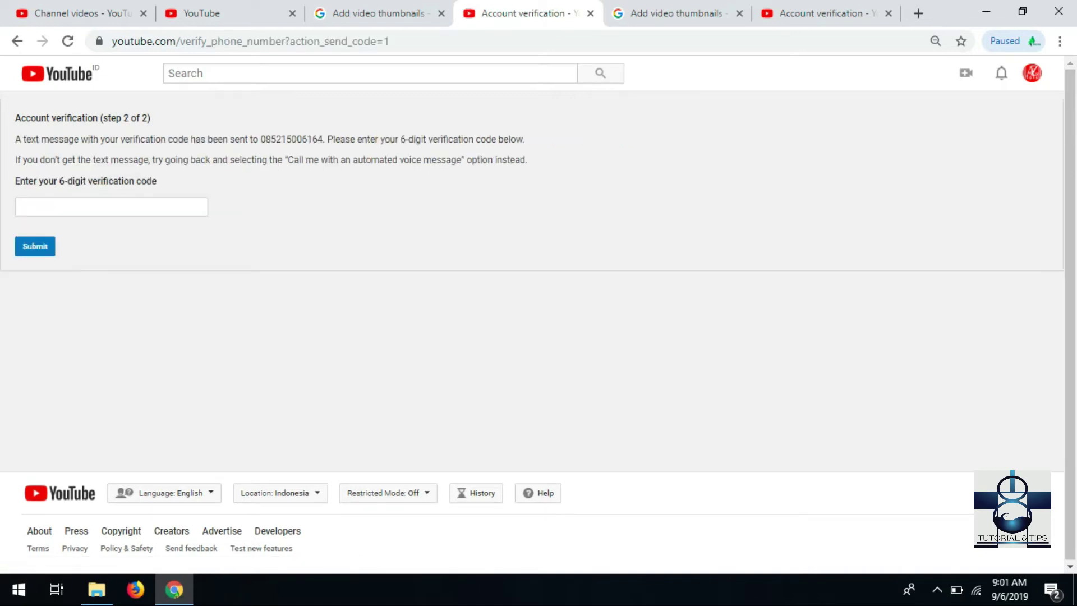
Submit the texted 6-digit verification code and continue past the Verified confirmation
left_click(111, 206)
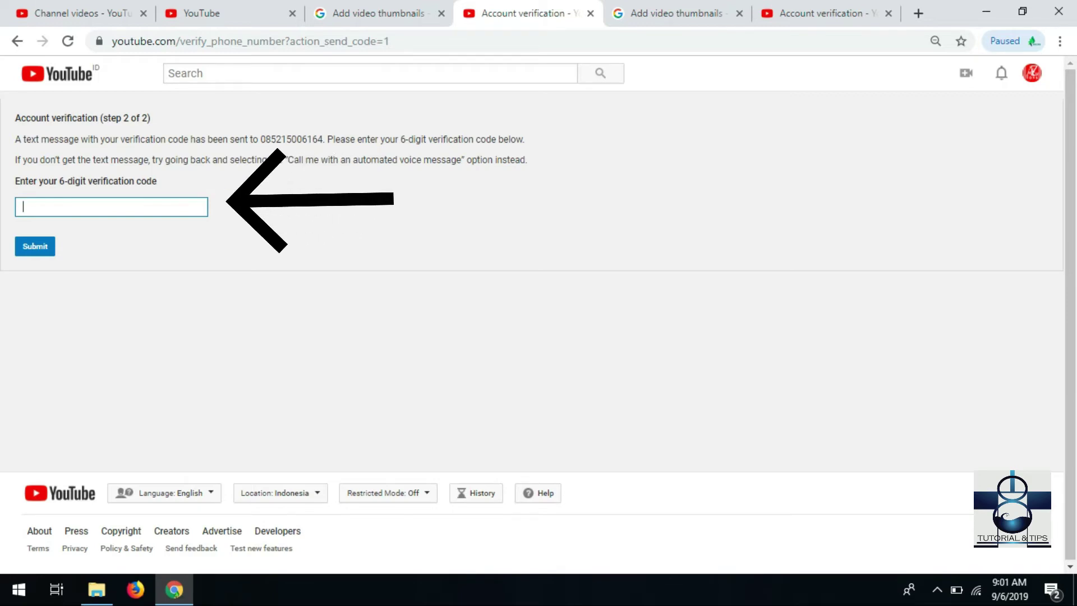
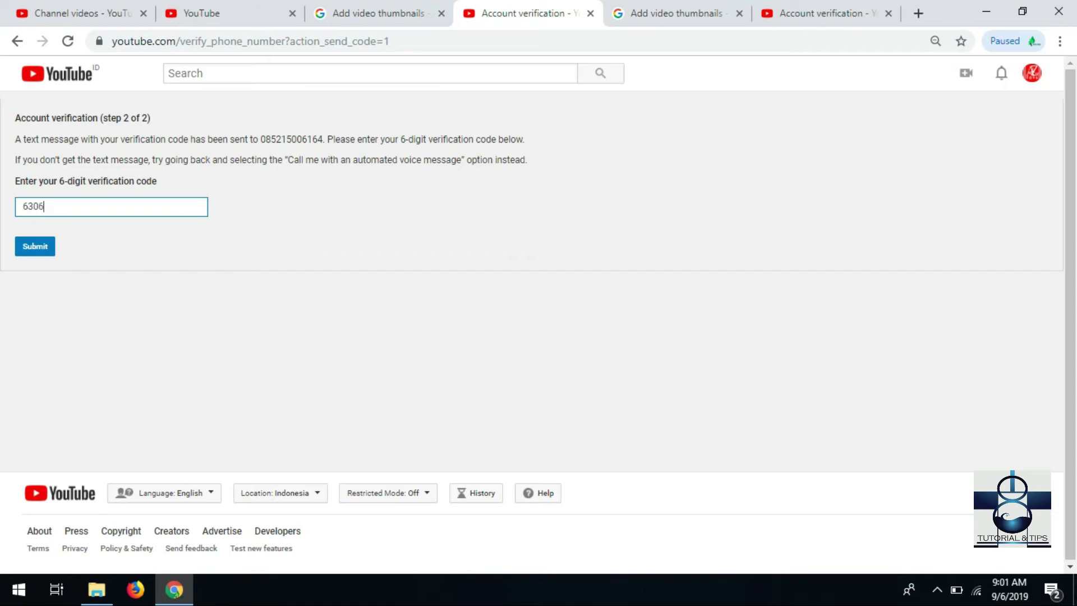
key("Return")
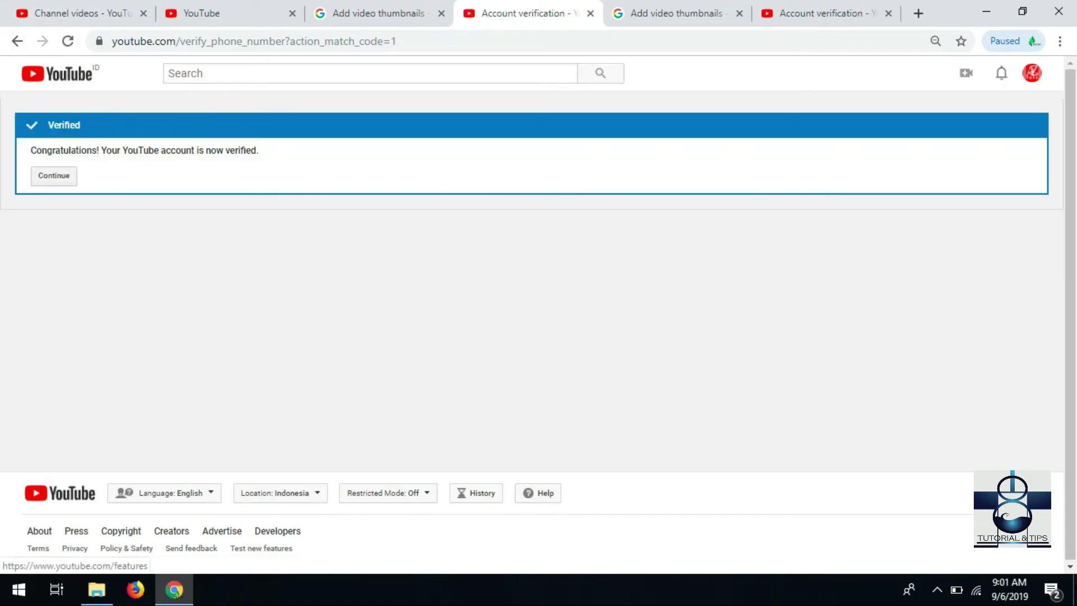
left_click(53, 176)
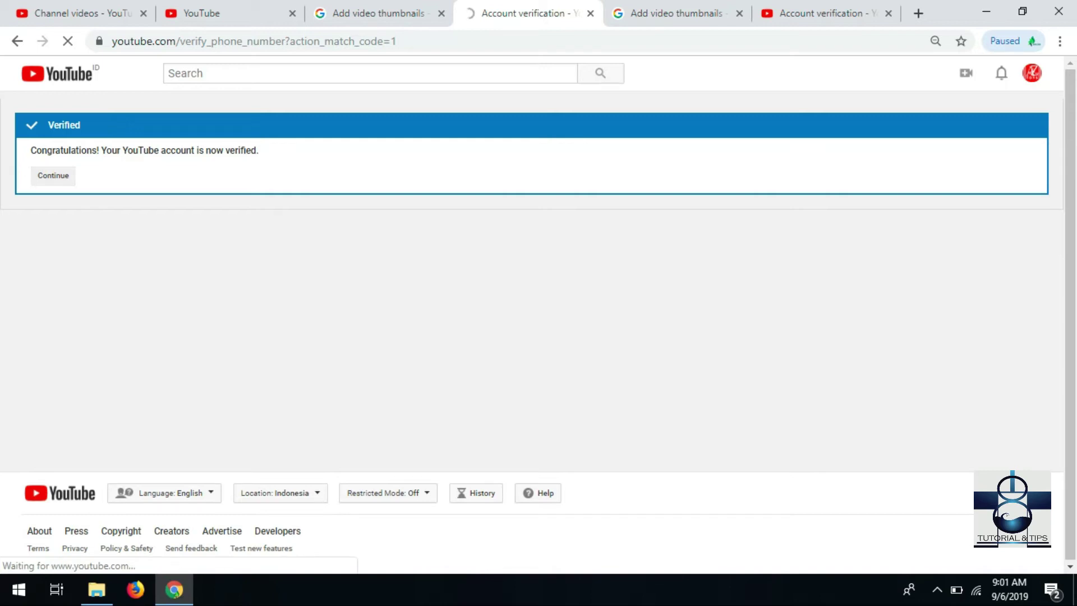
Check Custom thumbnails shows Enabled, then return to the MOBIL ROBOT TRANSFORMER OPTIMUS PRIME editor tab
scroll(539, 325, "down", 1)
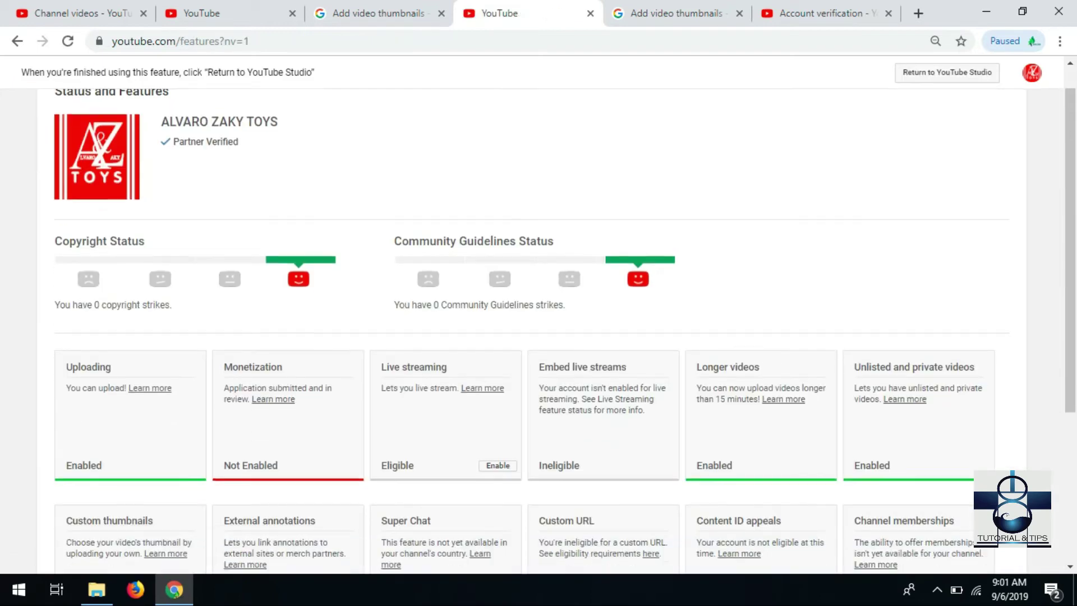
scroll(539, 326, "down", 4)
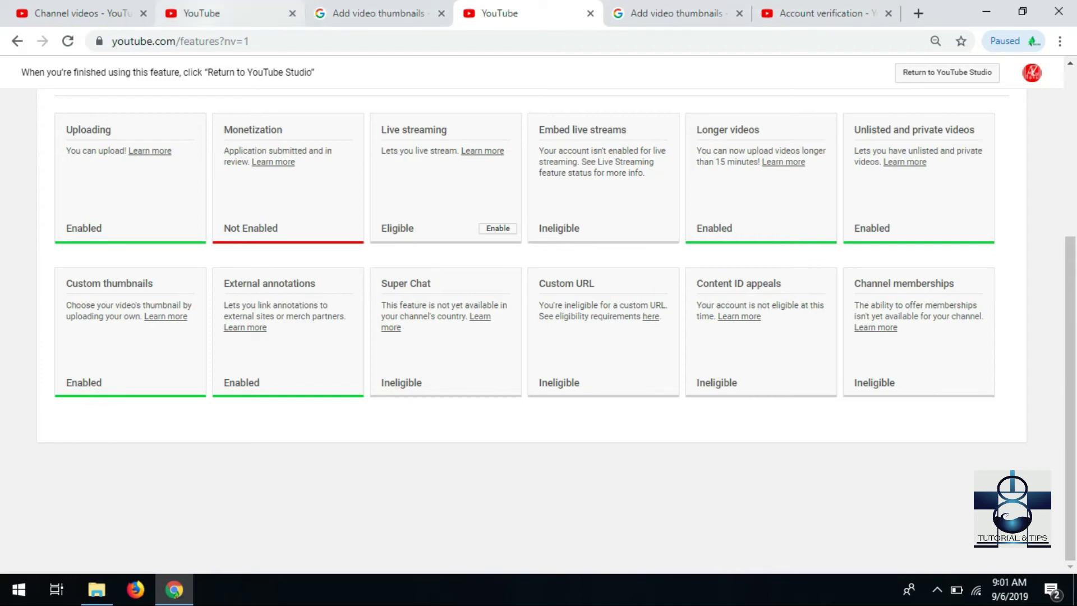
left_click(221, 14)
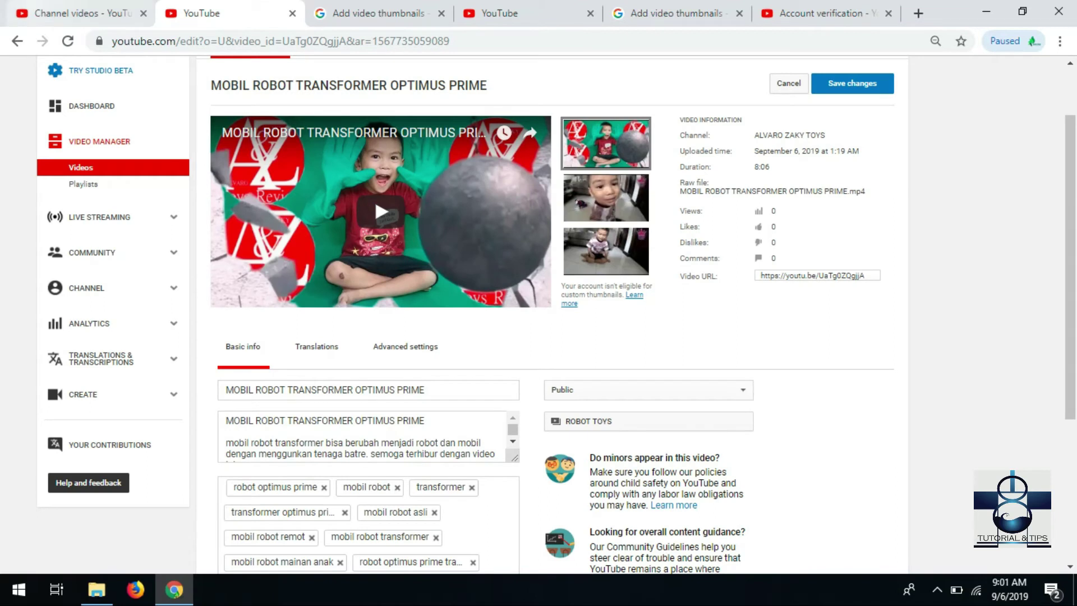
Reload the video editor and launch the custom thumbnail file chooser
left_click(68, 41)
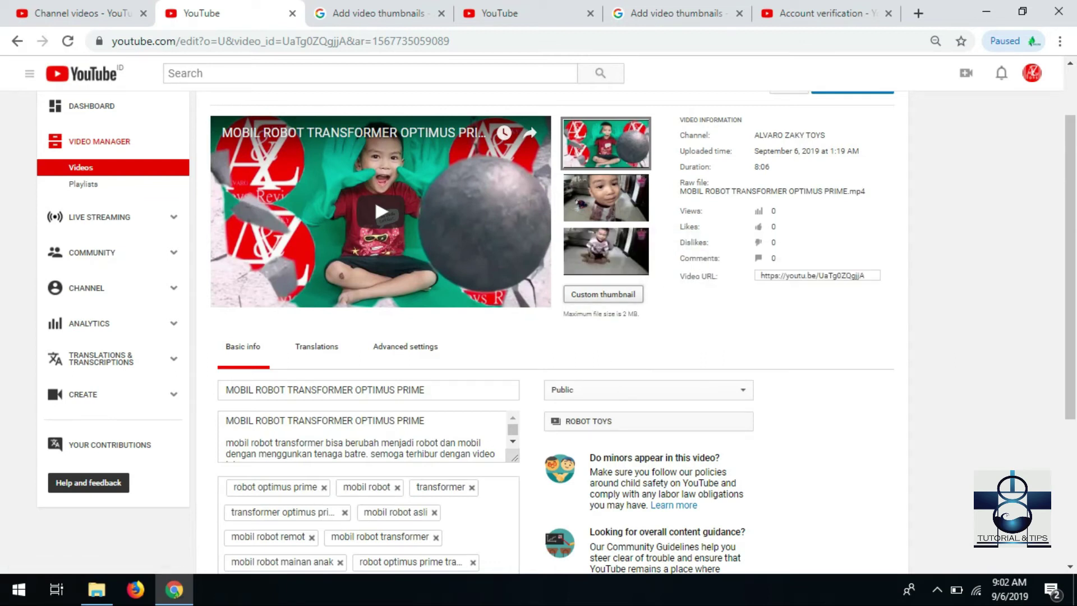
left_click(611, 294)
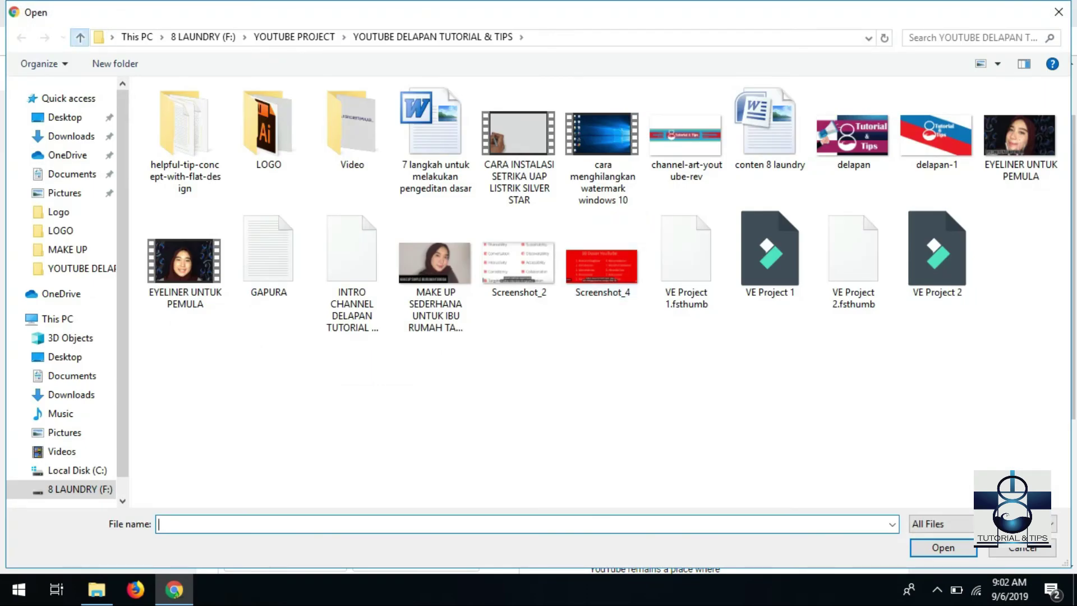
Upload the image from YOUTUBE PROJECT > YOUTUBE ALVARO DAN ZAKY > New folder > optimus prime as thumbnail
left_click(79, 37)
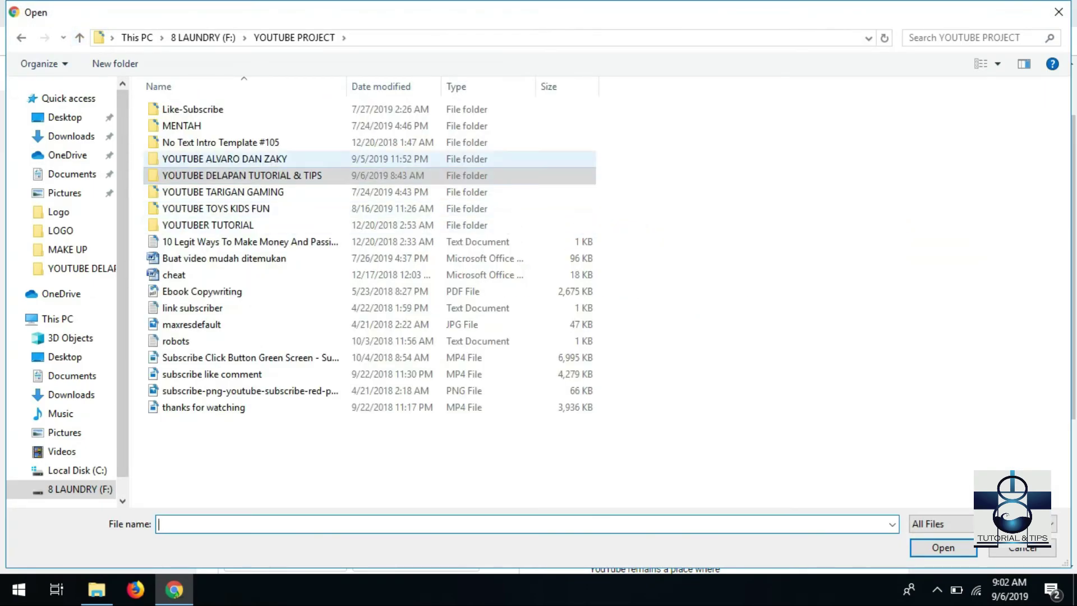
double_click(252, 158)
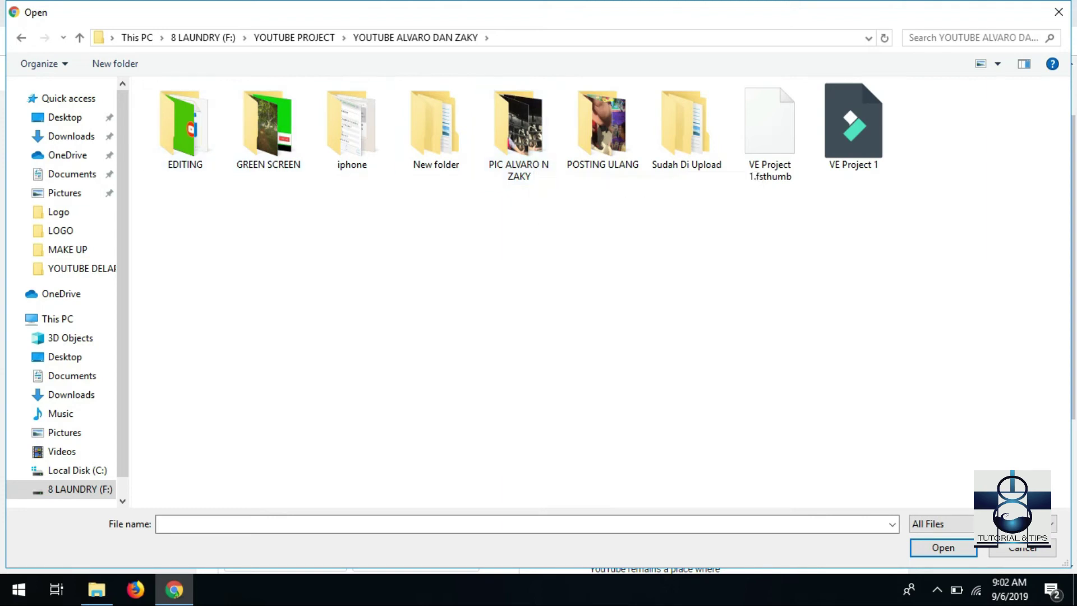
double_click(436, 126)
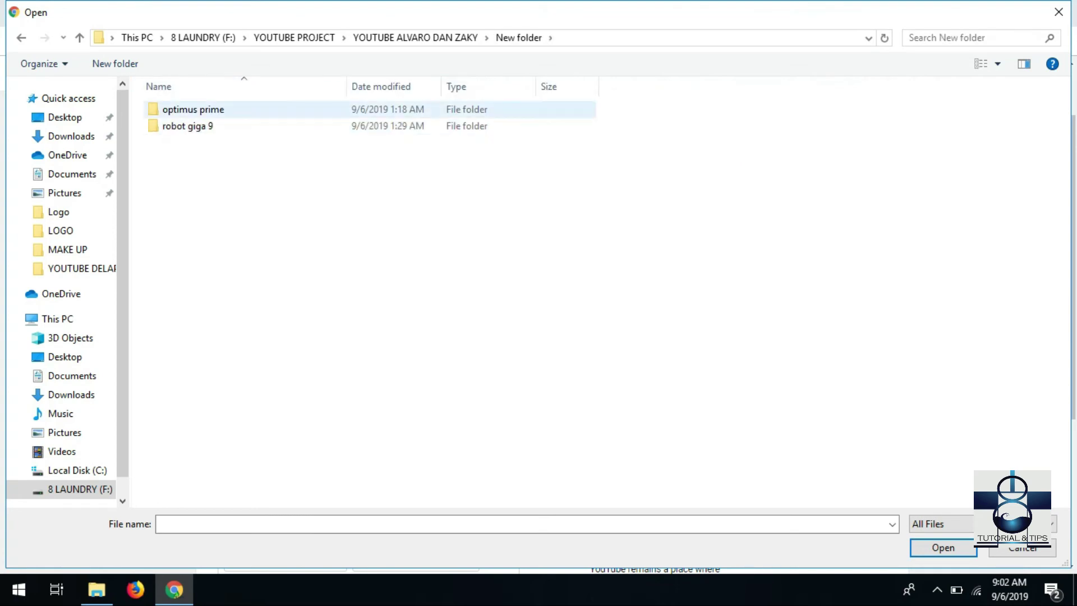
left_click(194, 109)
key("Return")
left_click(268, 124)
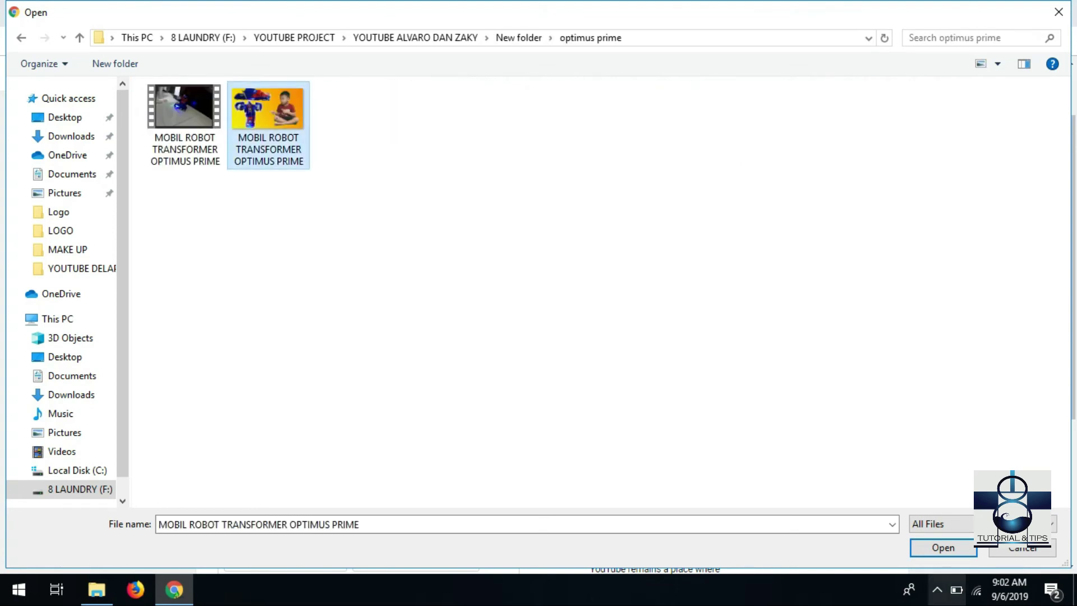
left_click(943, 547)
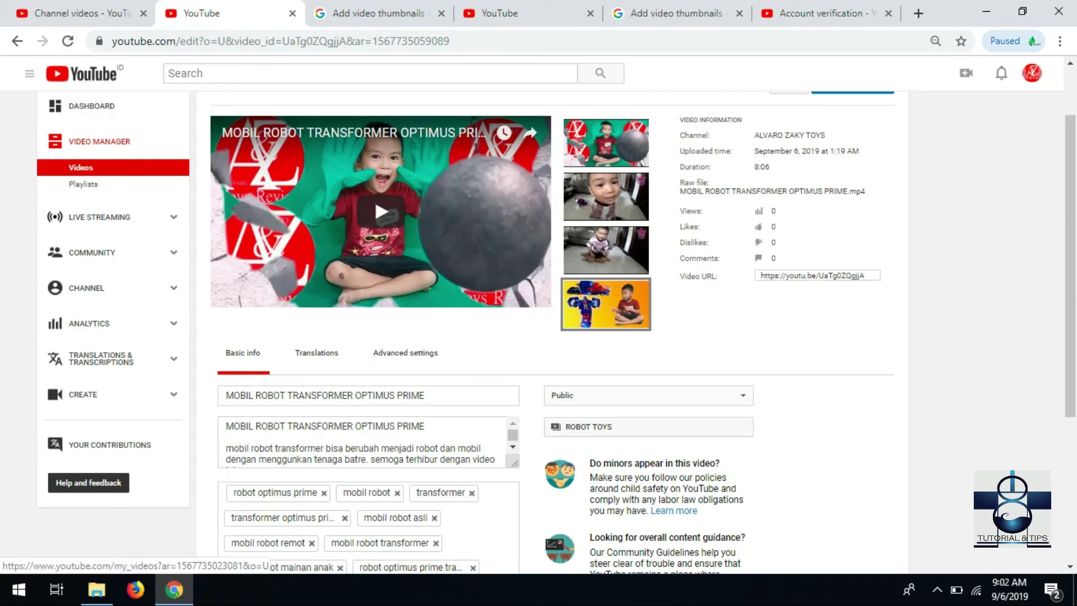
Leave the unsaved editor for the Videos list and reopen the Optimus Prime video for editing
left_click(81, 167)
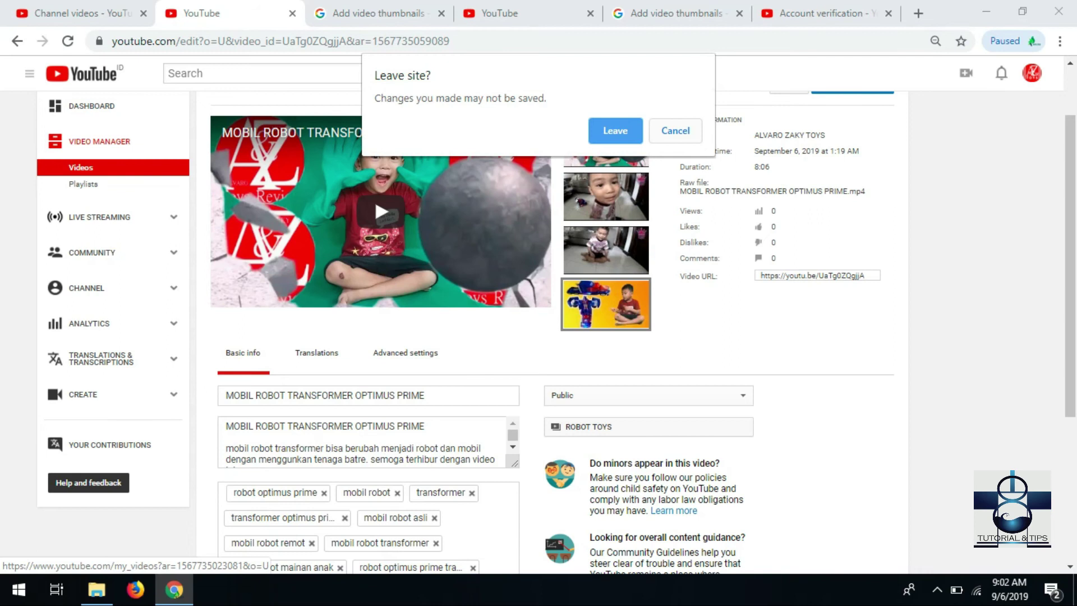
key("Return")
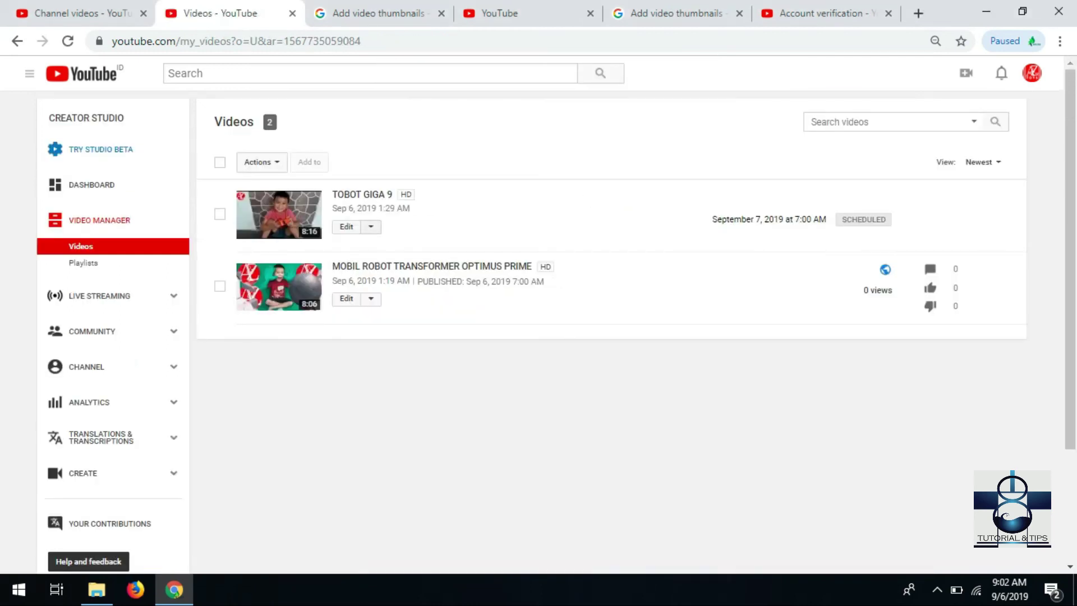
left_click(346, 298)
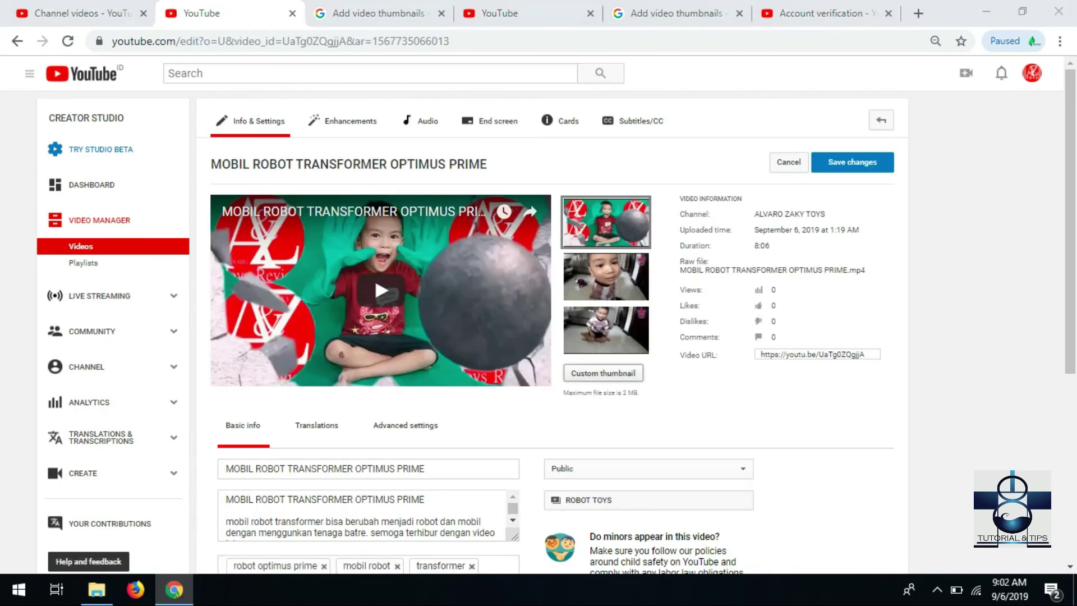
Set the Optimus Prime image as the custom thumbnail again and save the video's changes
left_click(603, 373)
left_click(268, 140)
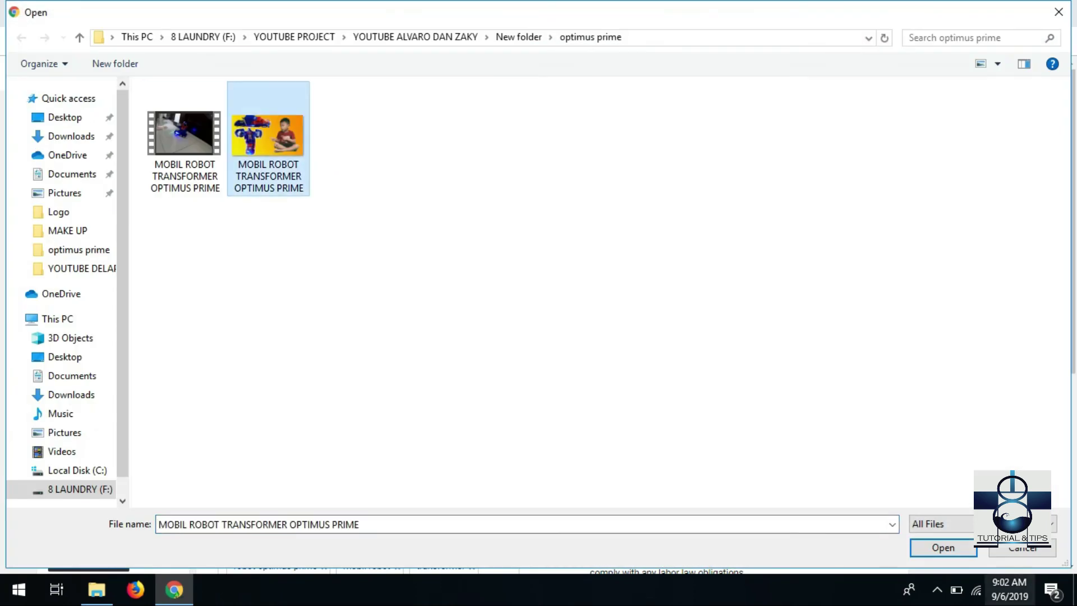
key("Return")
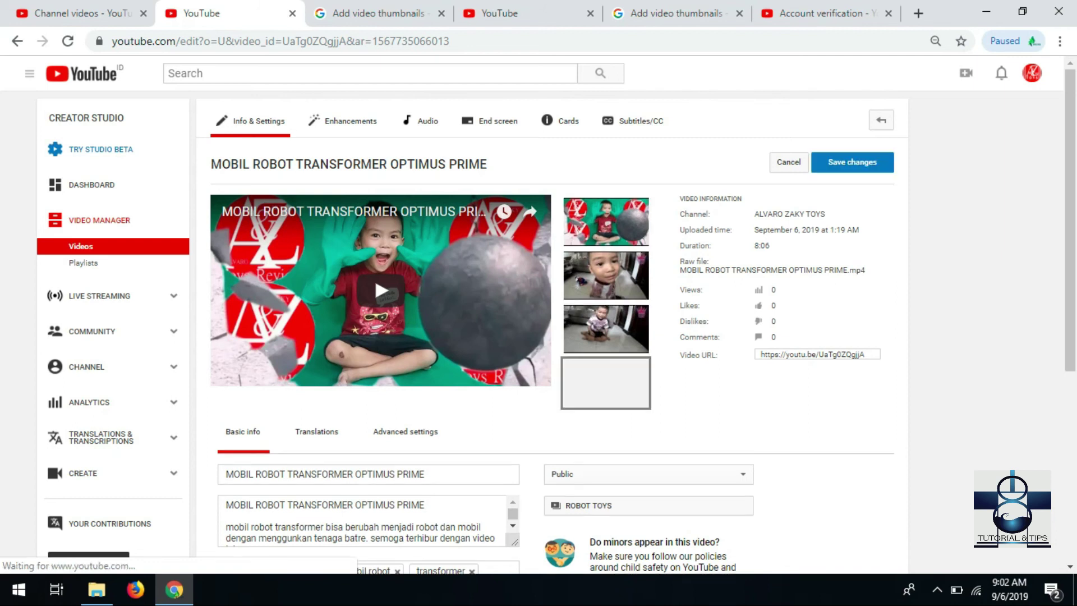
left_click(851, 161)
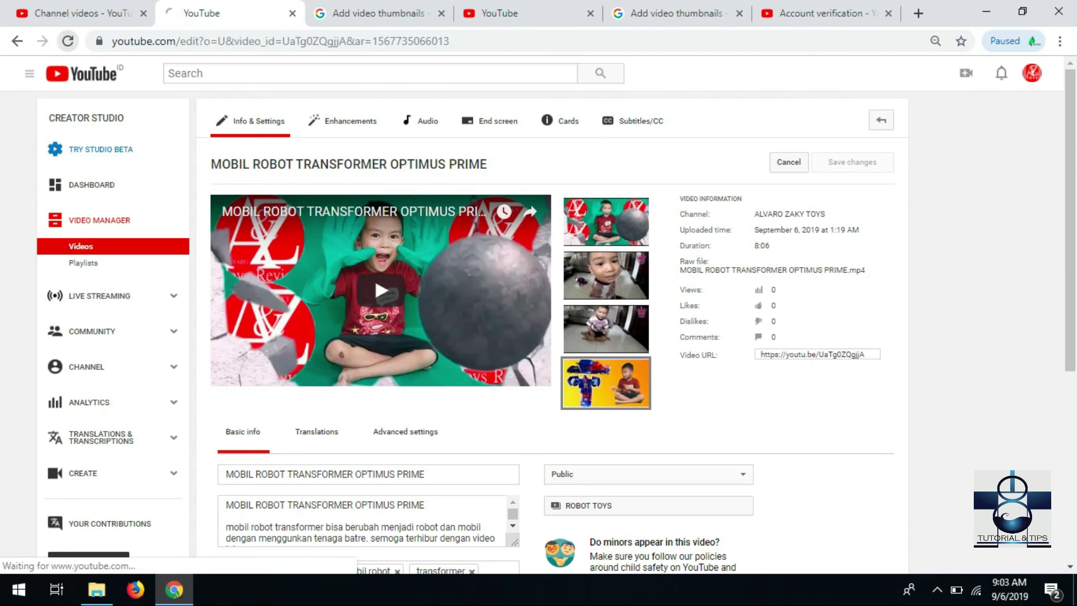
scroll(538, 314, "down", 2)
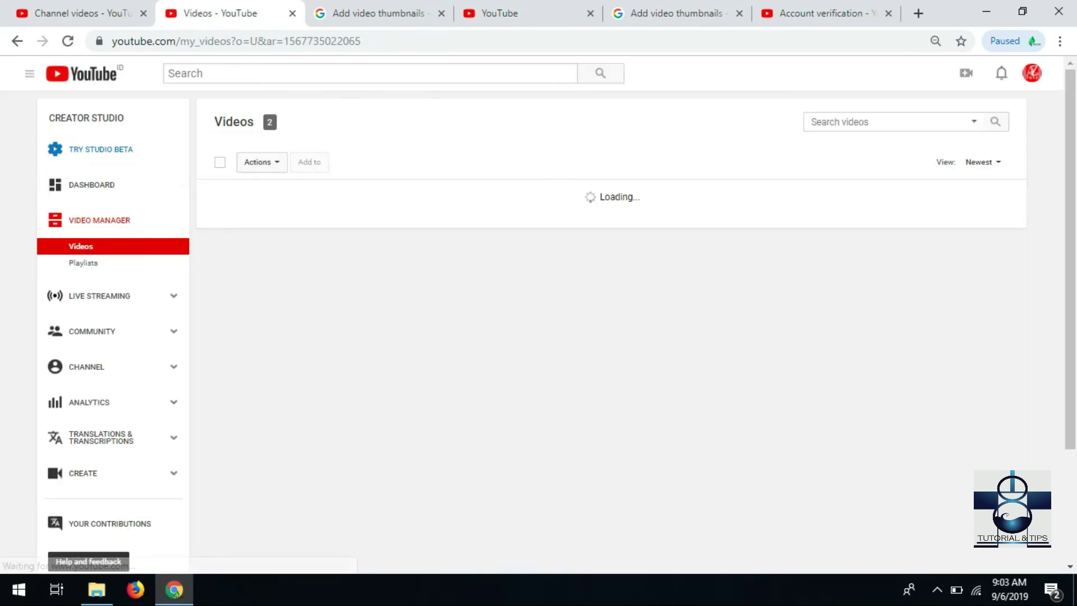